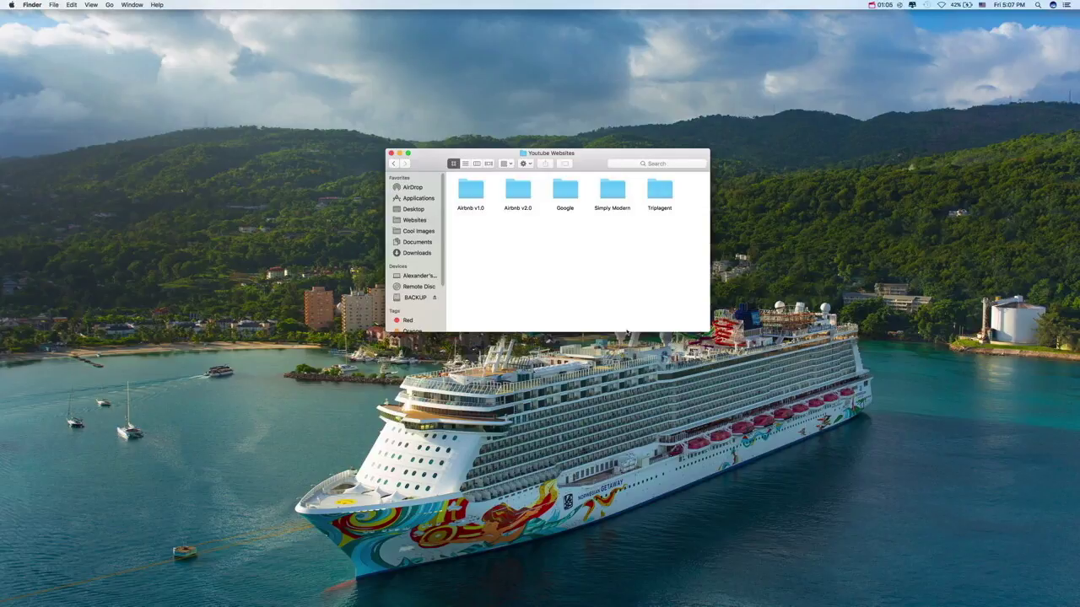
key(Tab)
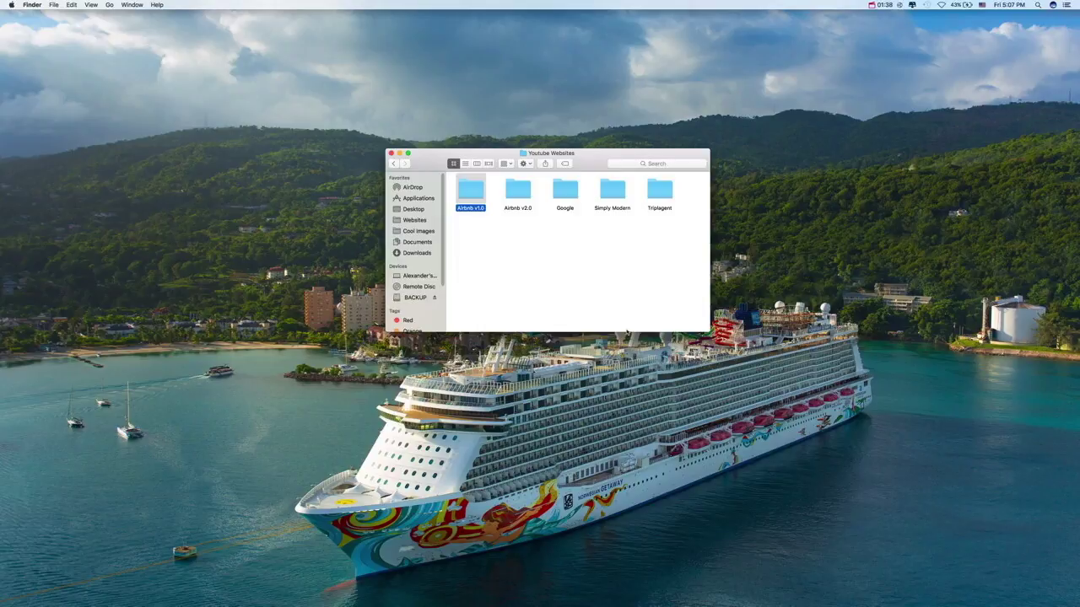
click(629, 312)
click(518, 193)
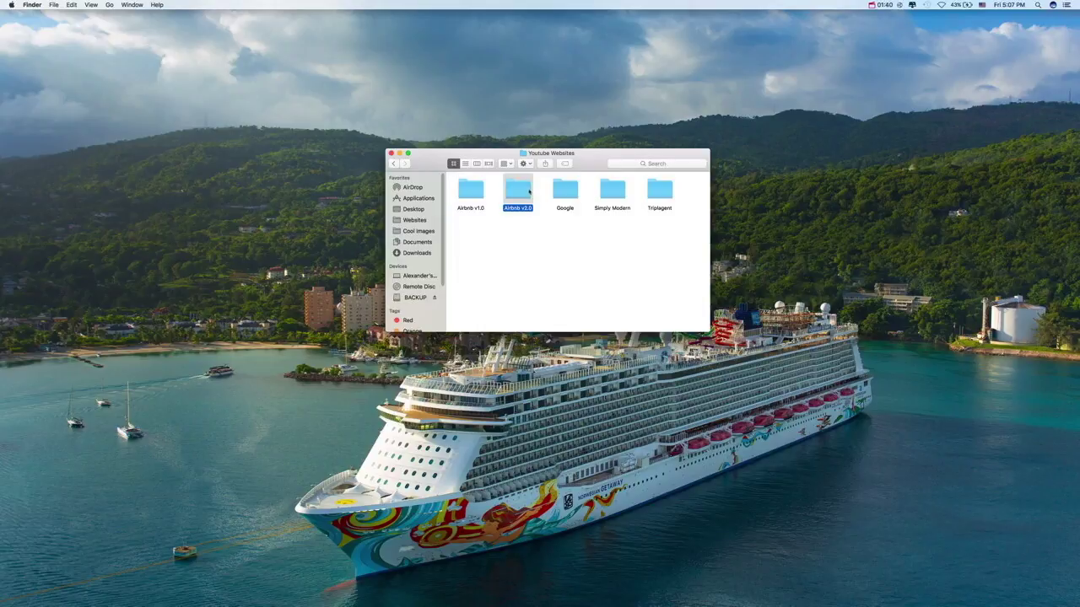
click(546, 270)
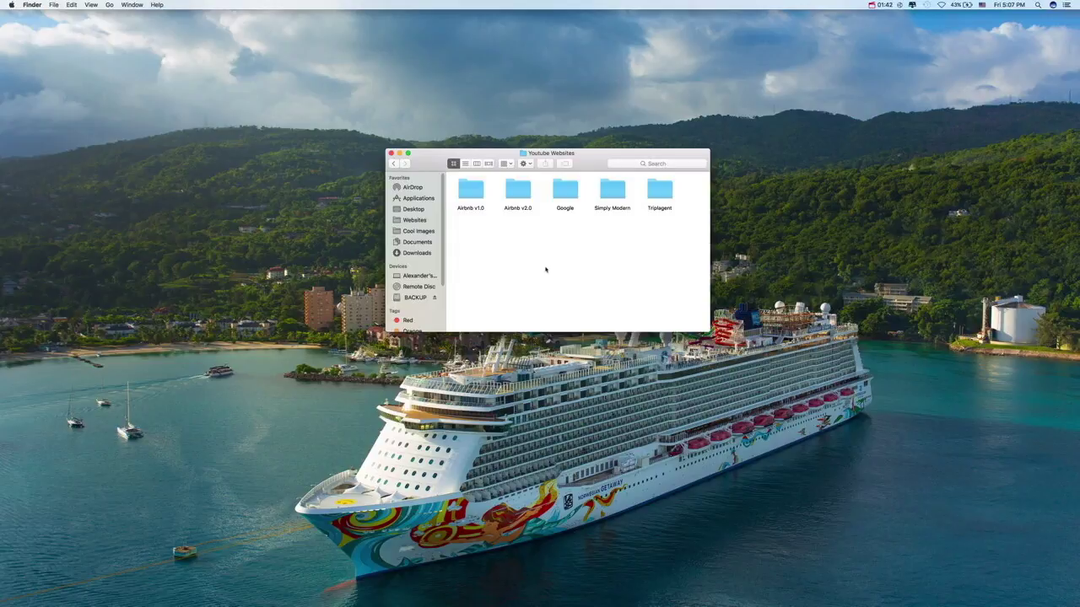